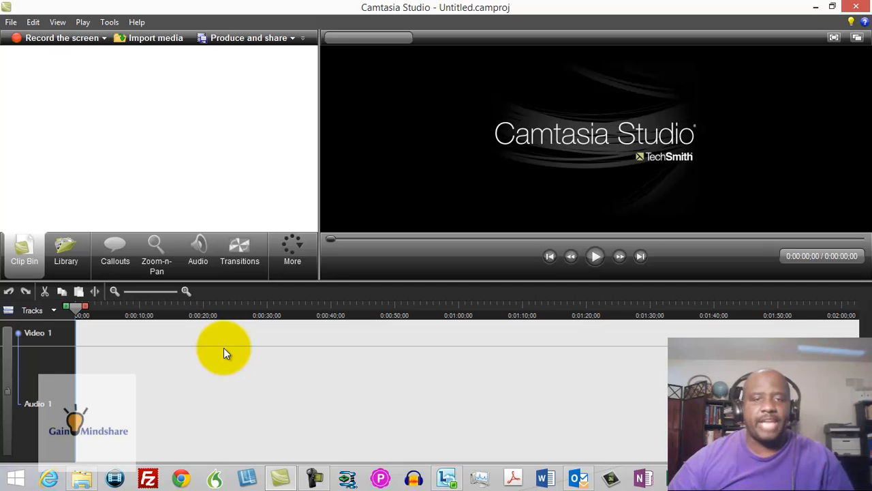
left_click(196, 92)
left_click(380, 428)
left_click(597, 383)
left_click(104, 153)
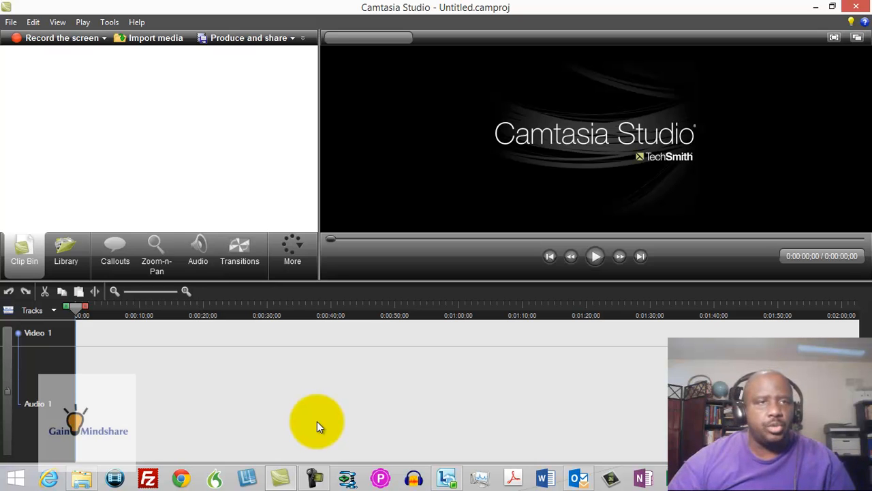
- Import "How To Render Multiple Camtasia Videos - S1-Basic-0003.camrec" and place it on the timeline, previewing the PIP track on top of the video track
left_click(11, 22)
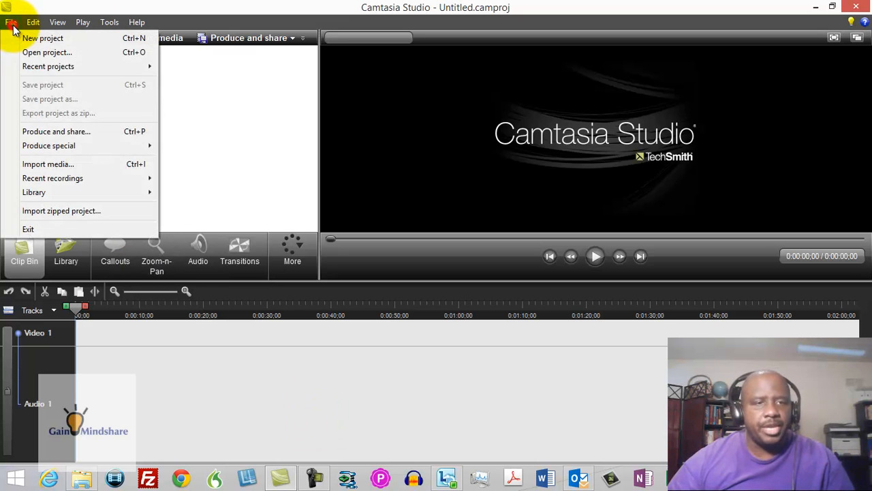
left_click(59, 163)
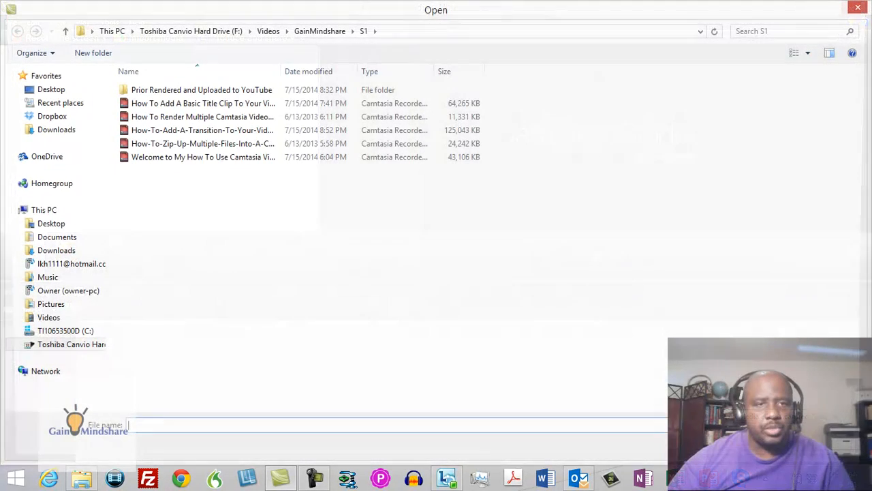
left_click(195, 119)
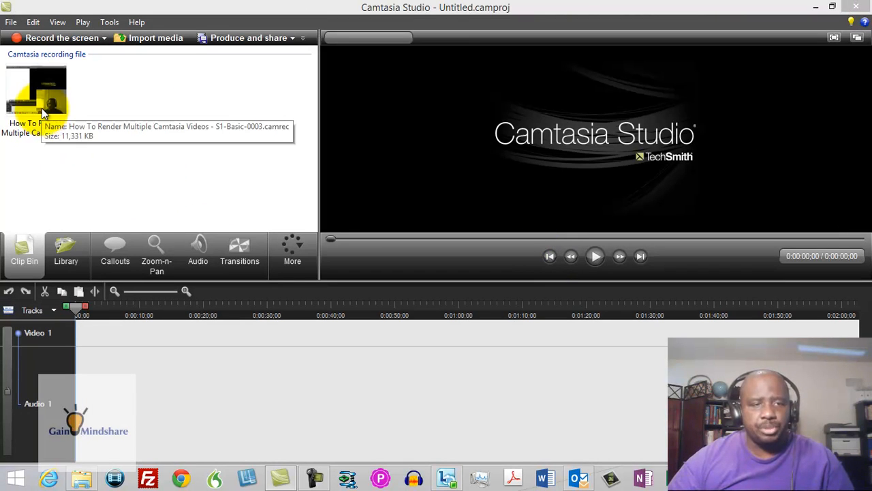
left_click_drag(44, 87, 99, 344)
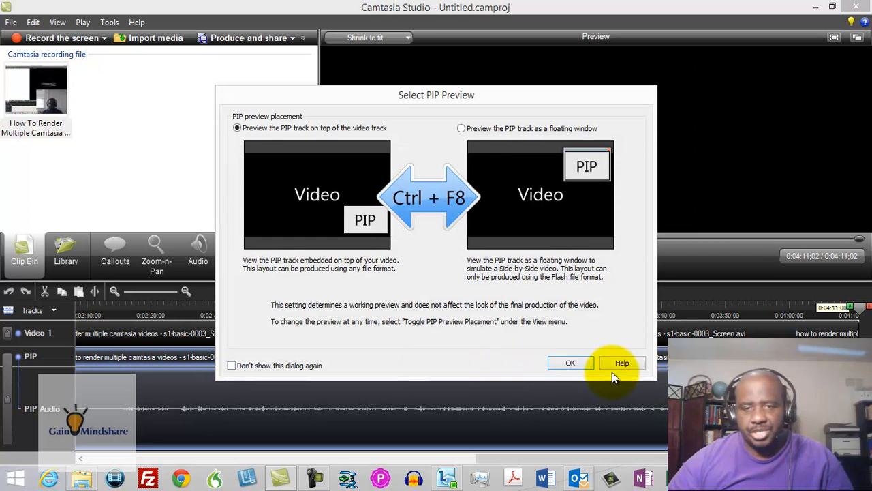
left_click(571, 362)
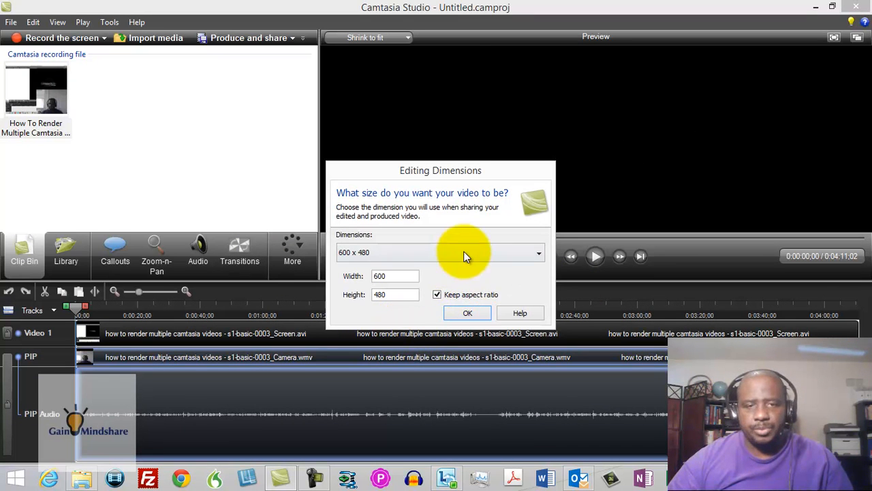
- Set the editing dimensions to 1280 x 720 (YouTube & HD), keeping the aspect ratio
left_click(450, 252)
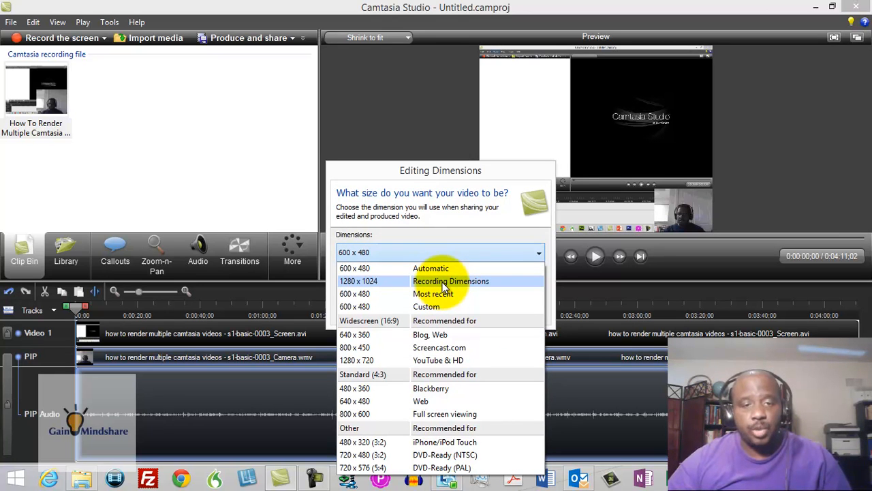
left_click(371, 281)
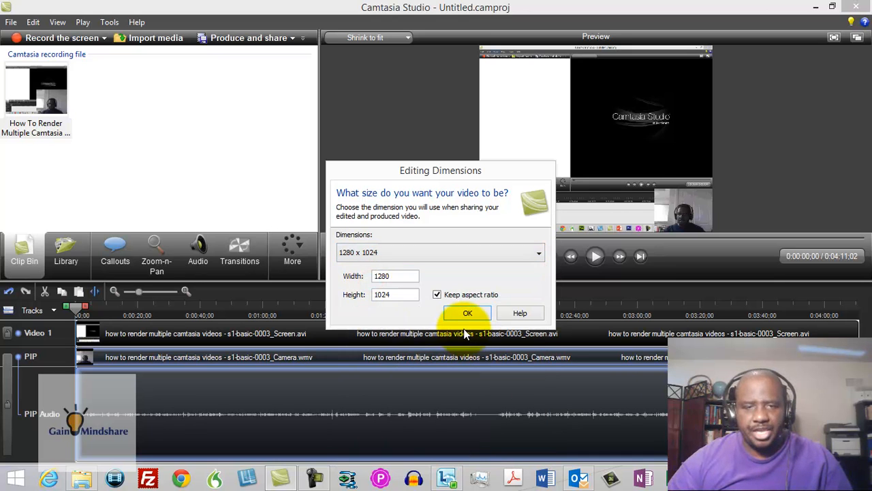
left_click(481, 254)
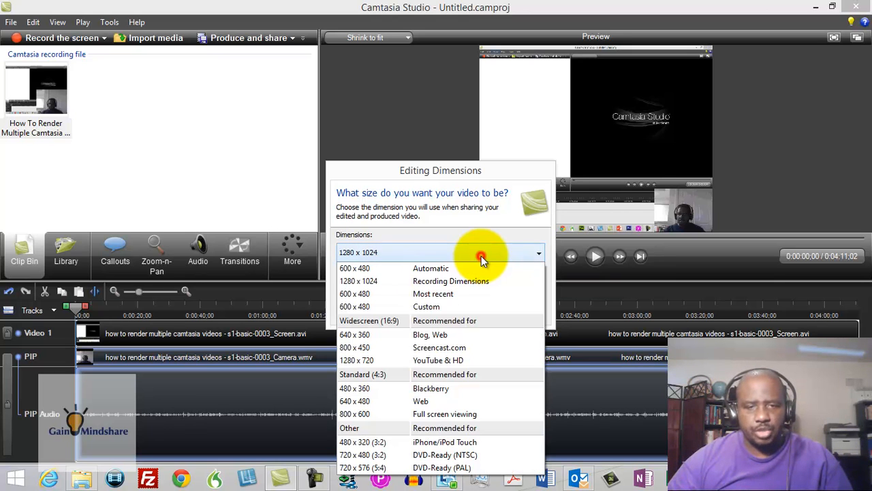
left_click(449, 360)
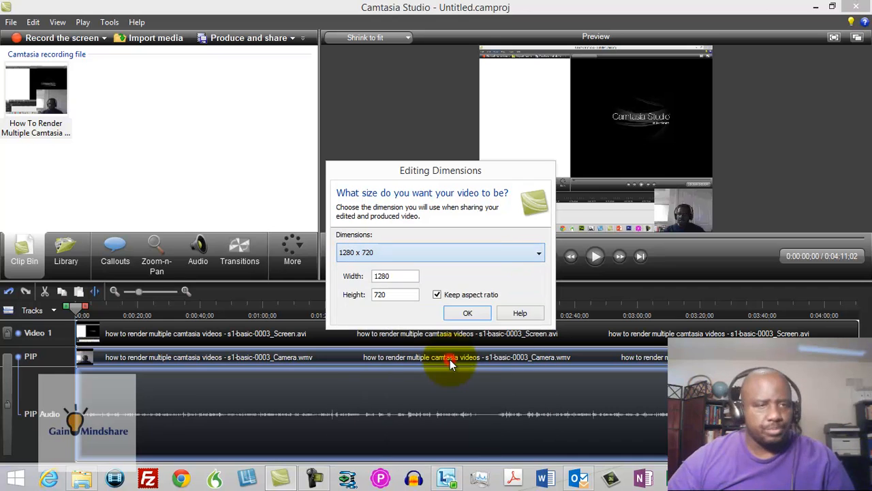
left_click(456, 313)
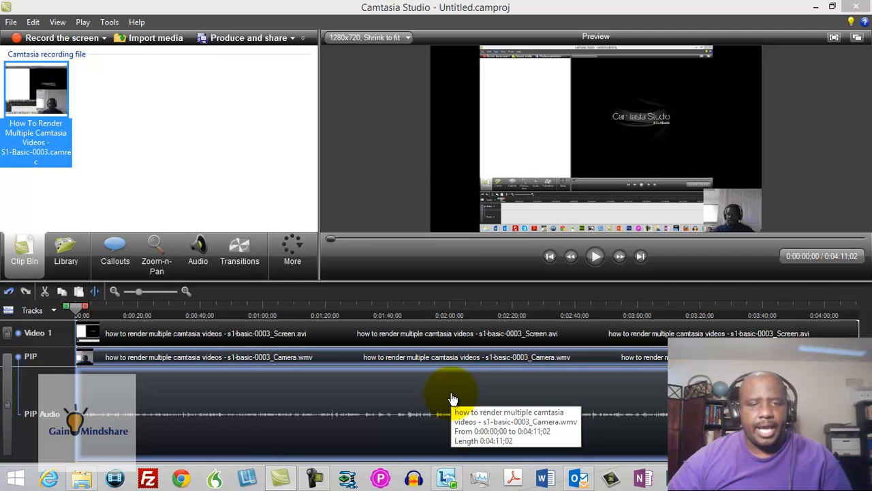
- Open the cursor effects settings, add a keyframe at the start of the timeline and select it
left_click(246, 387)
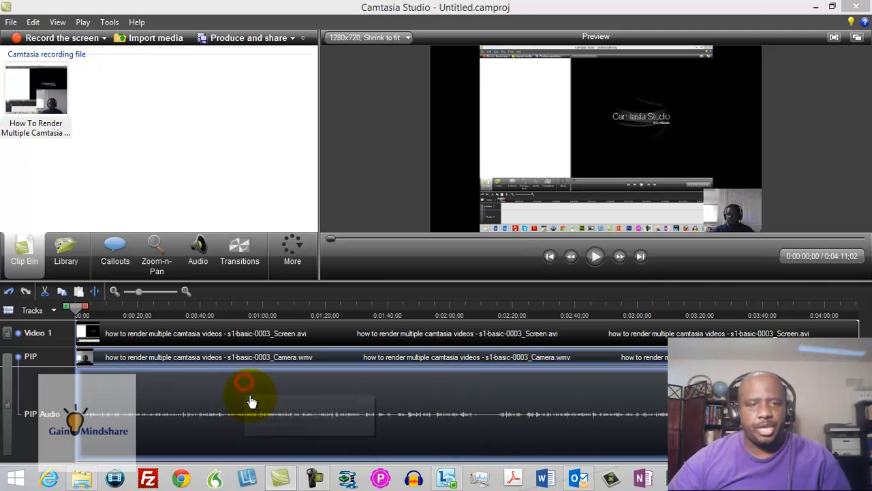
left_click(202, 248)
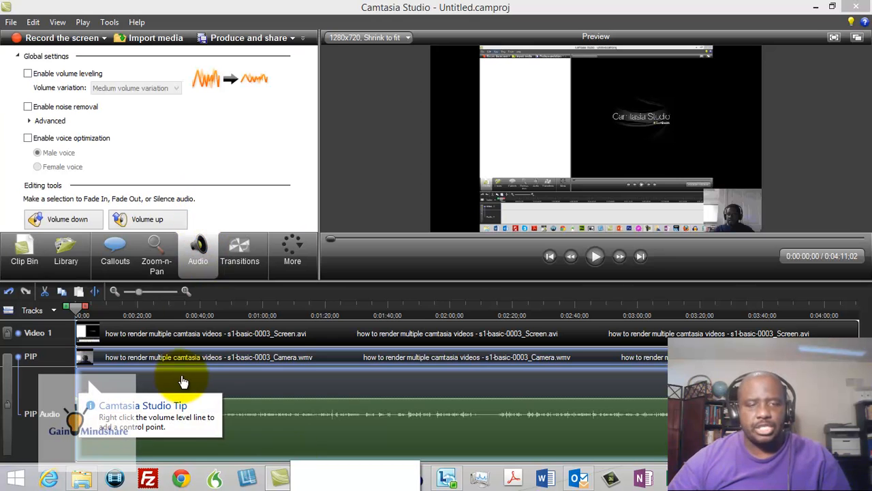
left_click(299, 243)
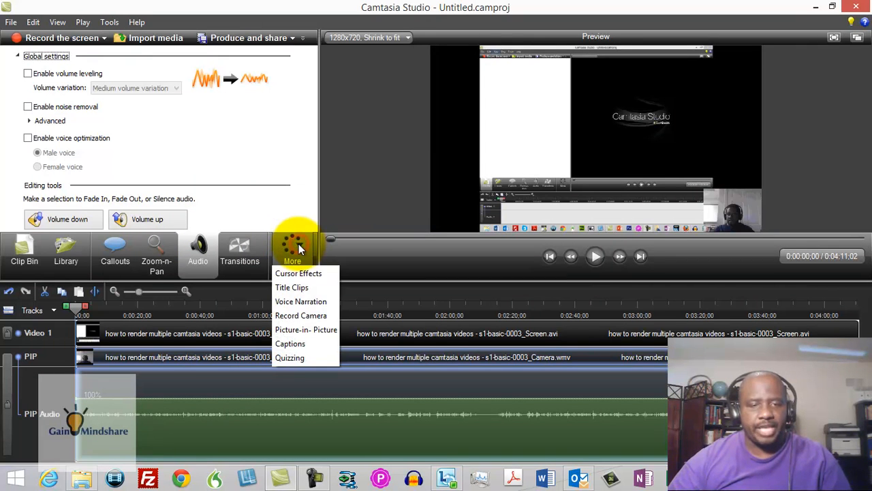
left_click(288, 273)
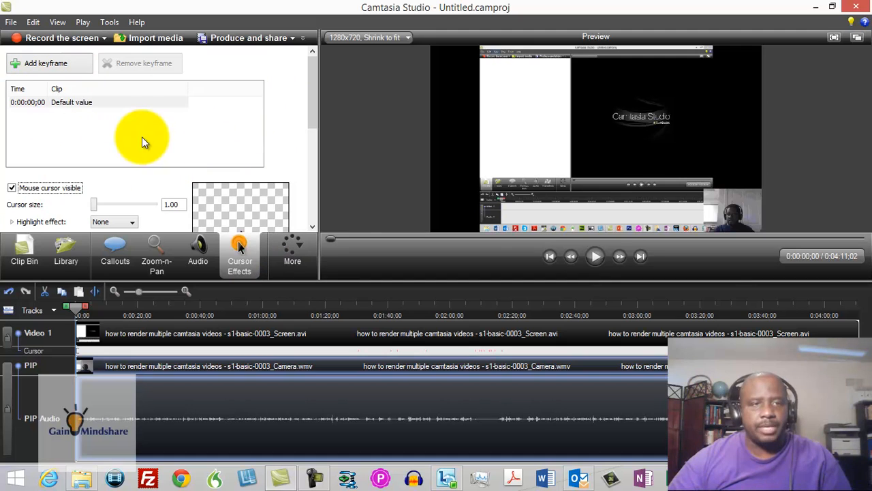
left_click(56, 65)
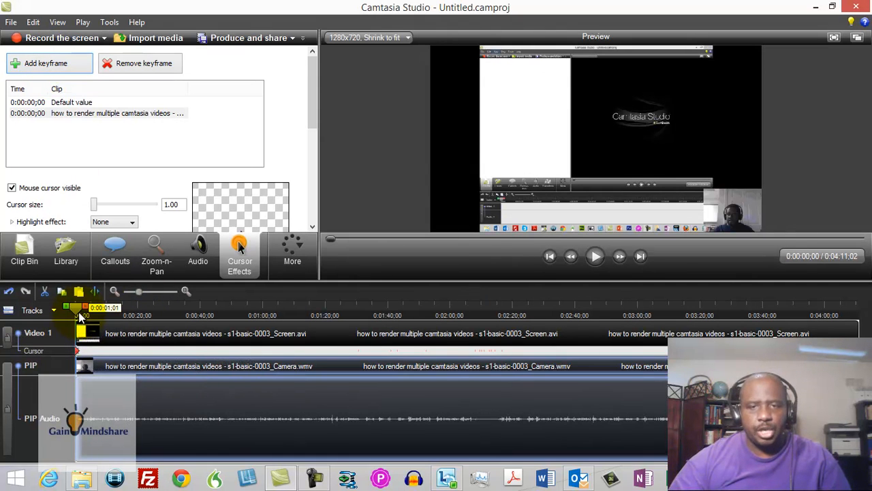
left_click(548, 259)
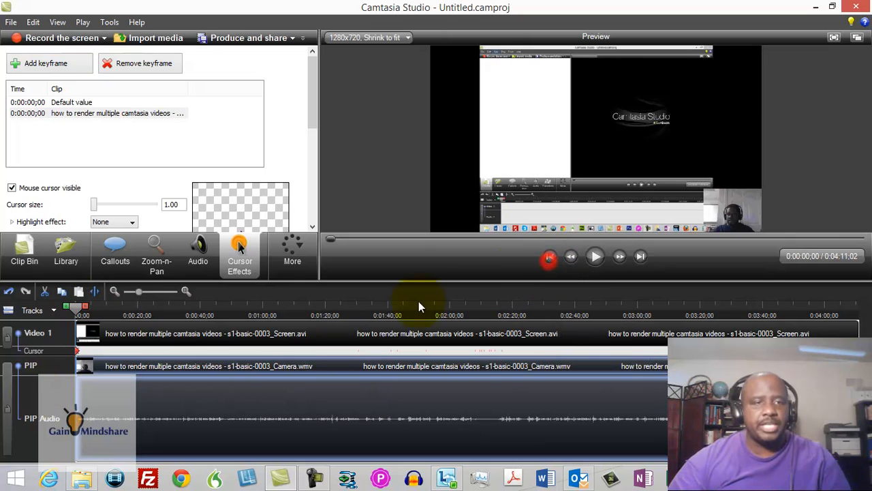
left_click(73, 114)
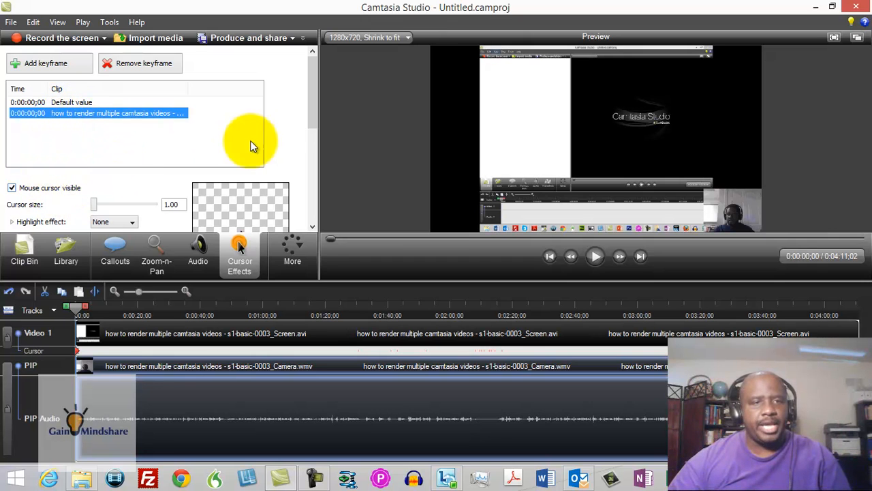
- Try a cursor size of 2.70 for the keyframe and return it to 1.00
left_click_drag(313, 100, 312, 126)
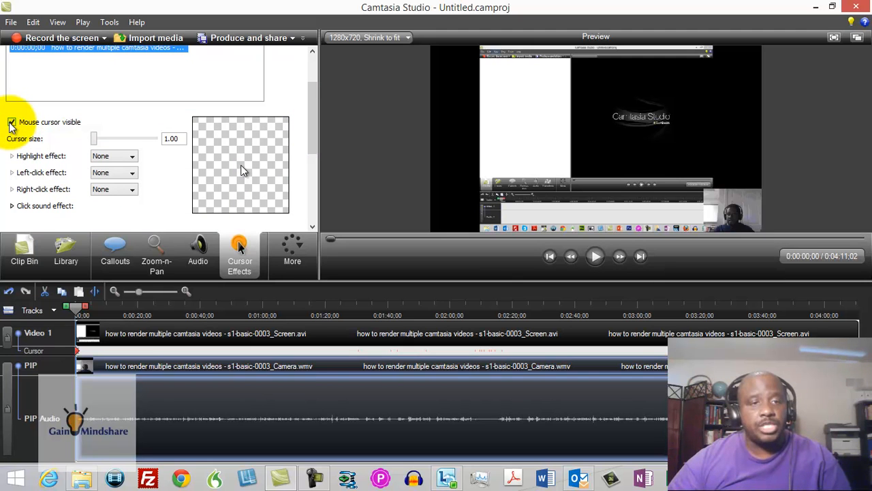
left_click_drag(95, 143, 121, 140)
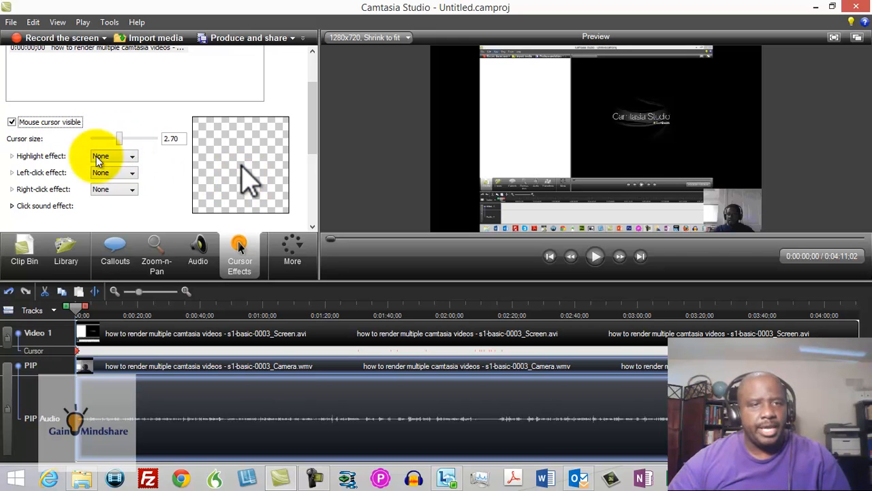
left_click_drag(119, 139, 86, 139)
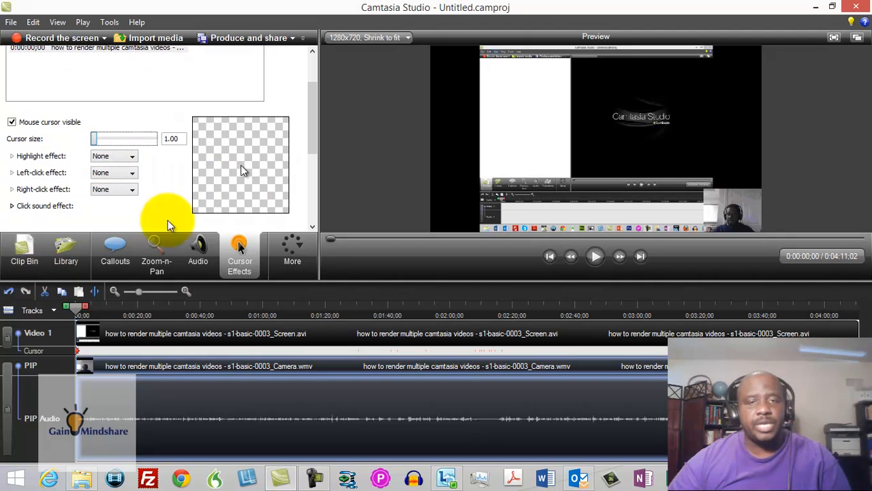
- Compare the Highlight, Spotlight and Magnify cursor effects, and set the highlight effect to Highlight
left_click(133, 159)
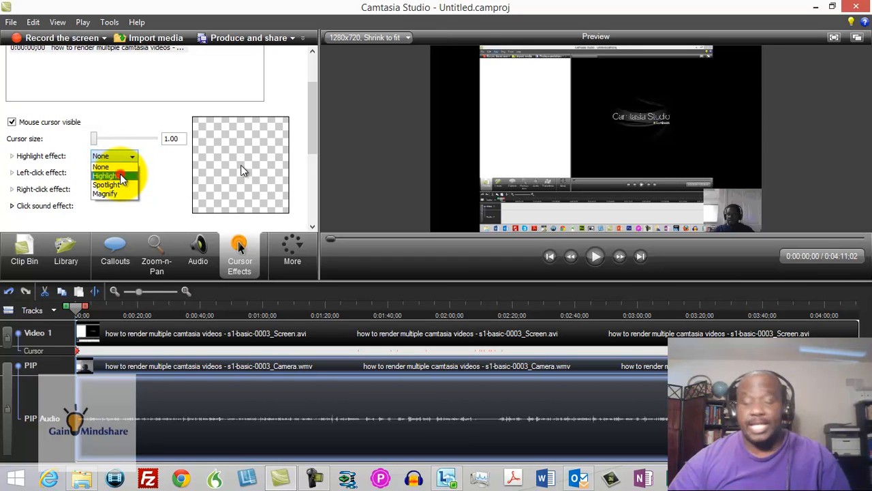
left_click(120, 176)
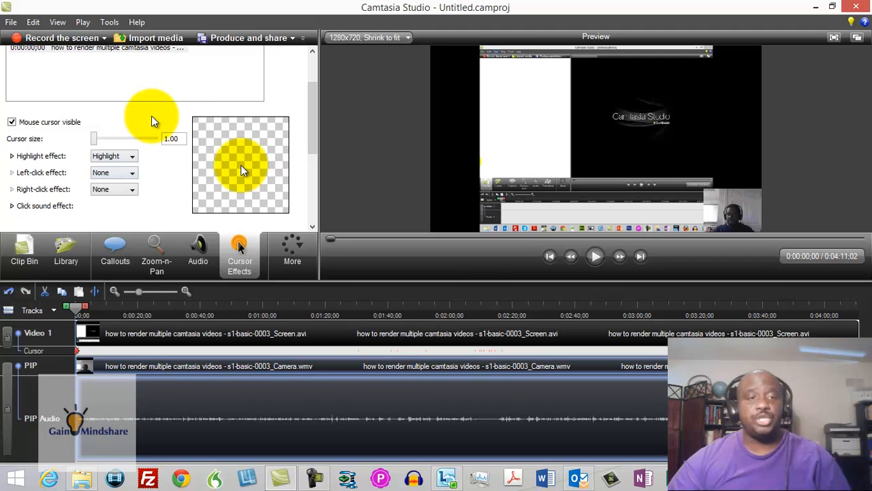
left_click(131, 156)
left_click(124, 185)
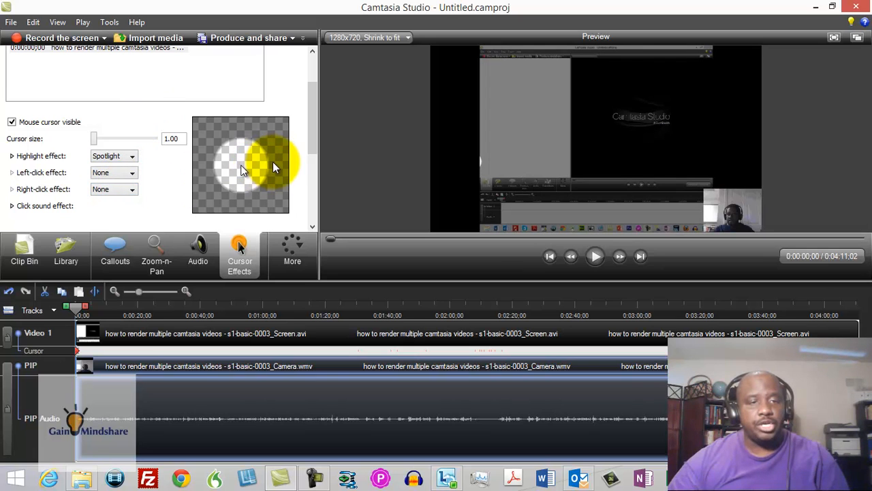
left_click(132, 156)
left_click(126, 193)
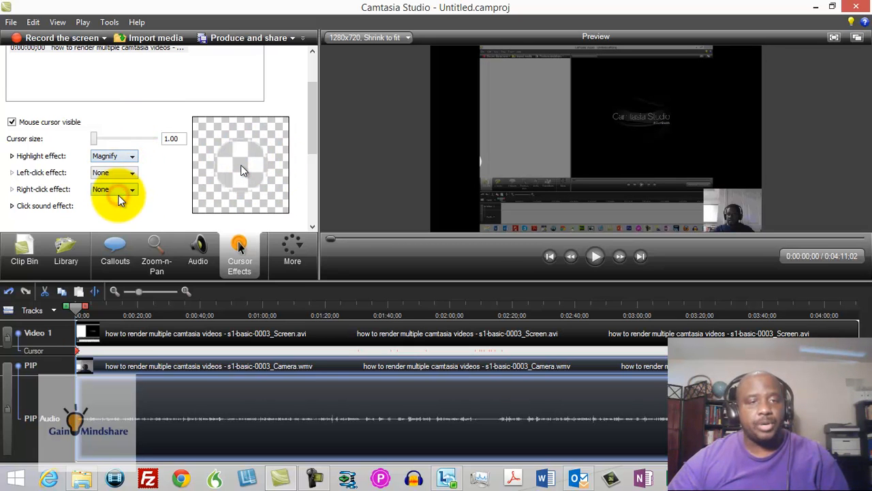
left_click(130, 156)
left_click(109, 175)
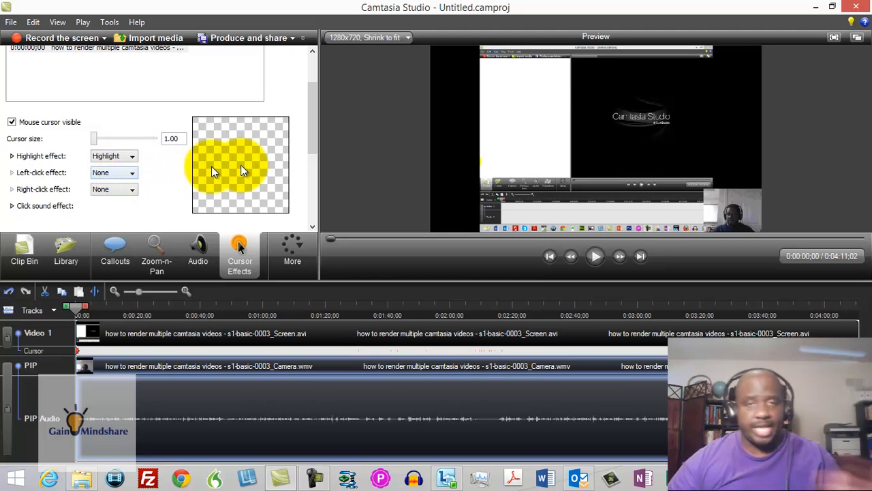
left_click(287, 71)
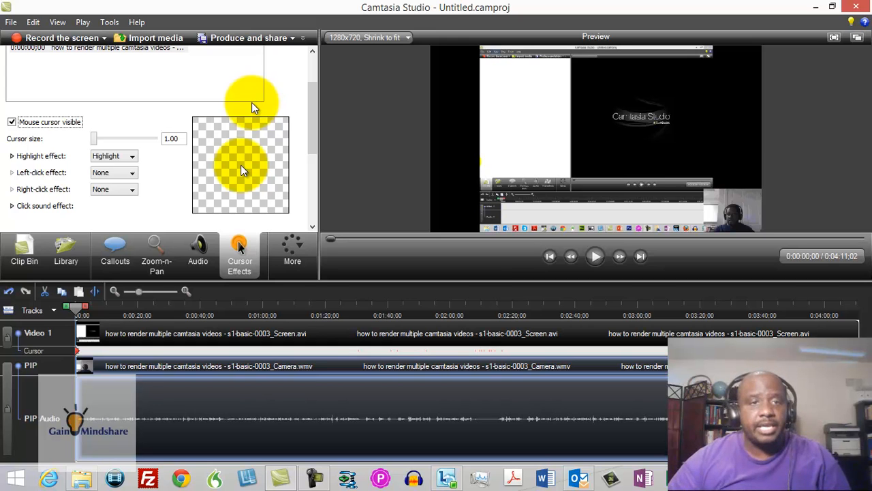
left_click(275, 96)
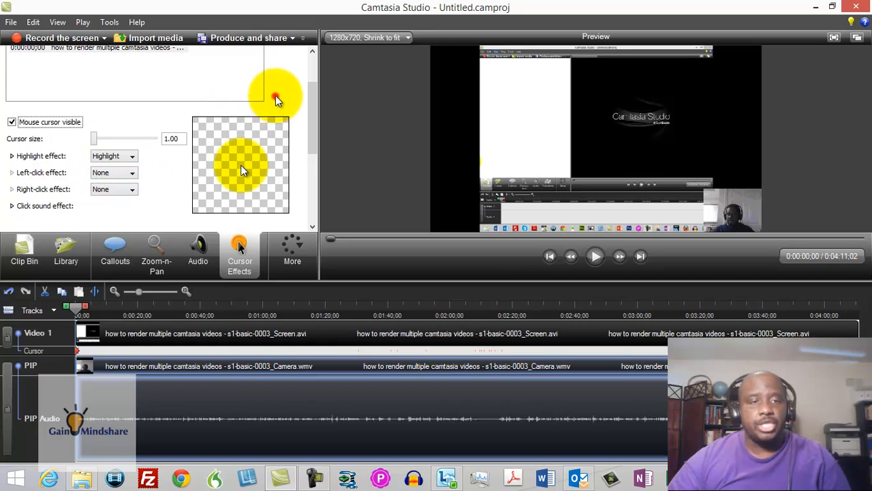
- Compare the Rings, Warp and Ripple left-click effects, and set the left-click effect to Rings
left_click(133, 176)
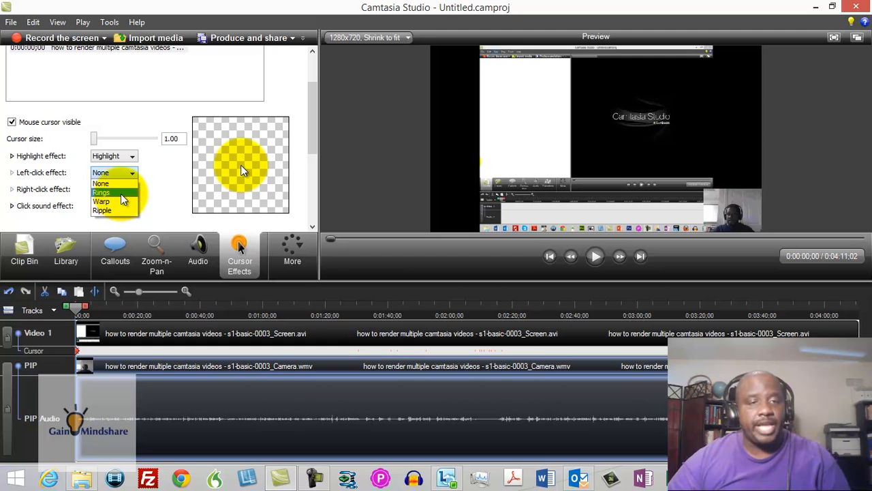
left_click(121, 194)
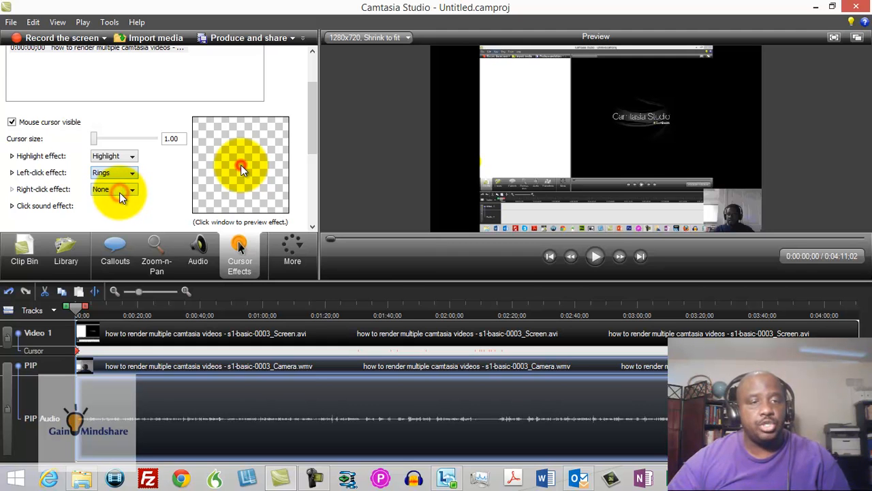
left_click(133, 174)
left_click(123, 202)
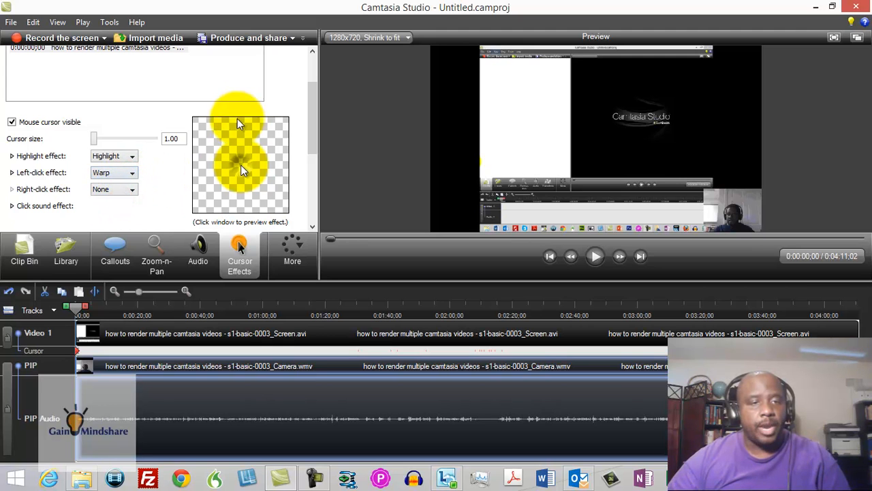
left_click(274, 101)
left_click(130, 174)
left_click(111, 207)
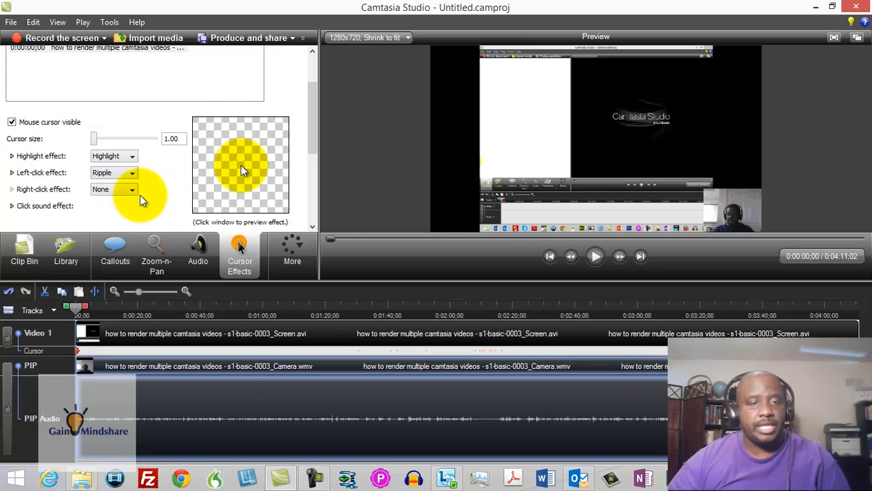
left_click(129, 173)
left_click(126, 192)
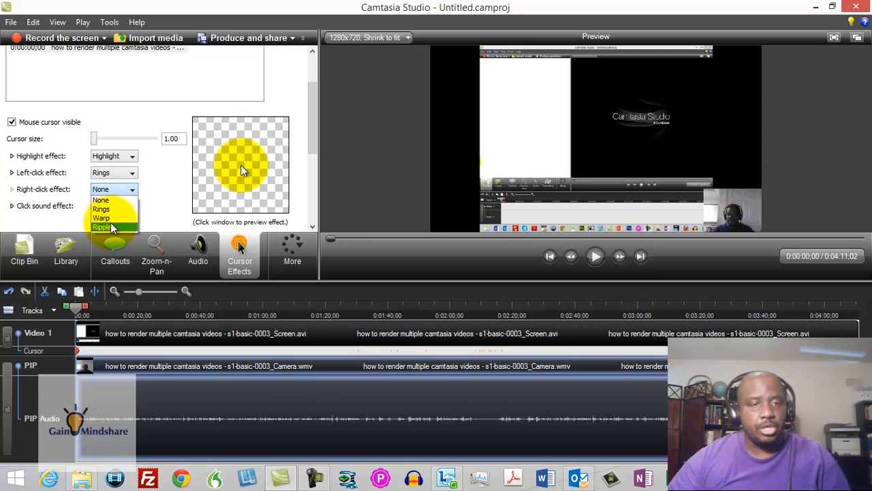
- Set the right-click effect of the cursor to Warp
left_click(110, 218)
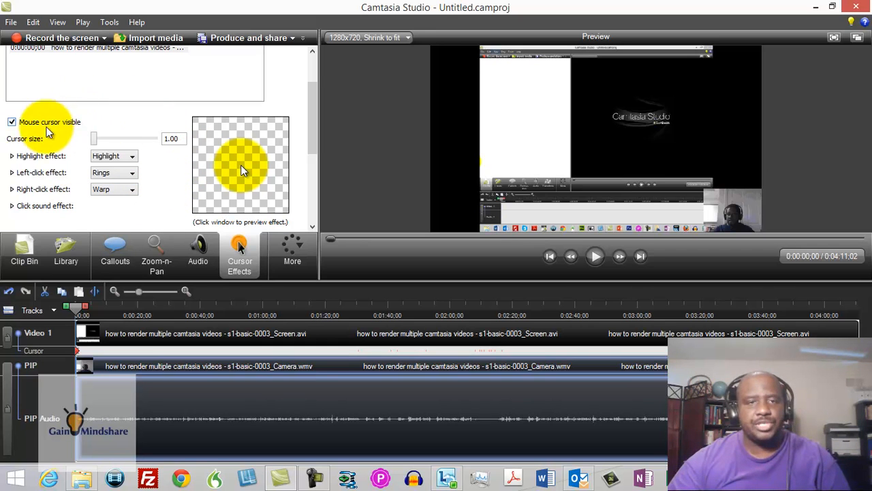
left_click_drag(310, 90, 308, 129)
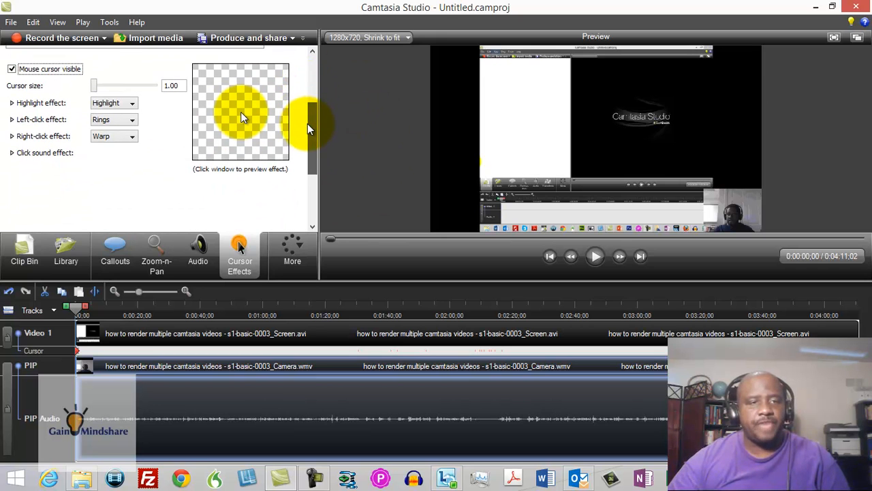
- Set the left-click sound effect to Mouse click and lower its volume to about half
left_click(13, 153)
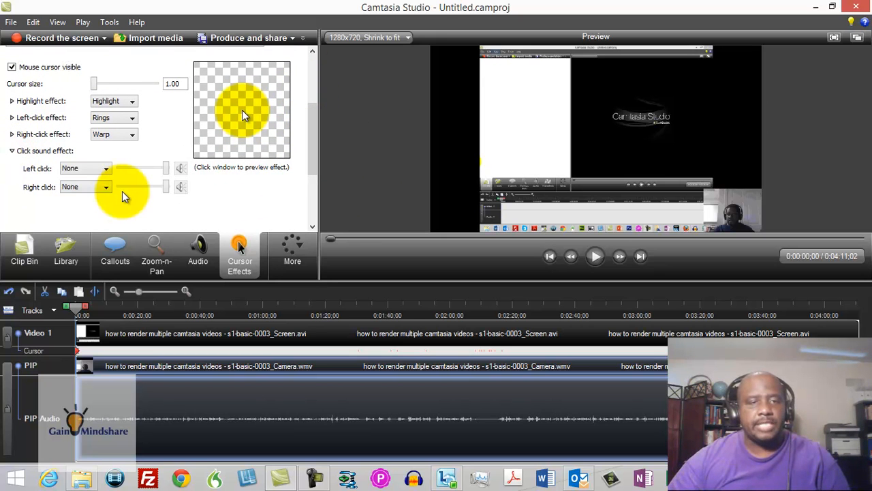
left_click(105, 175)
left_click(104, 185)
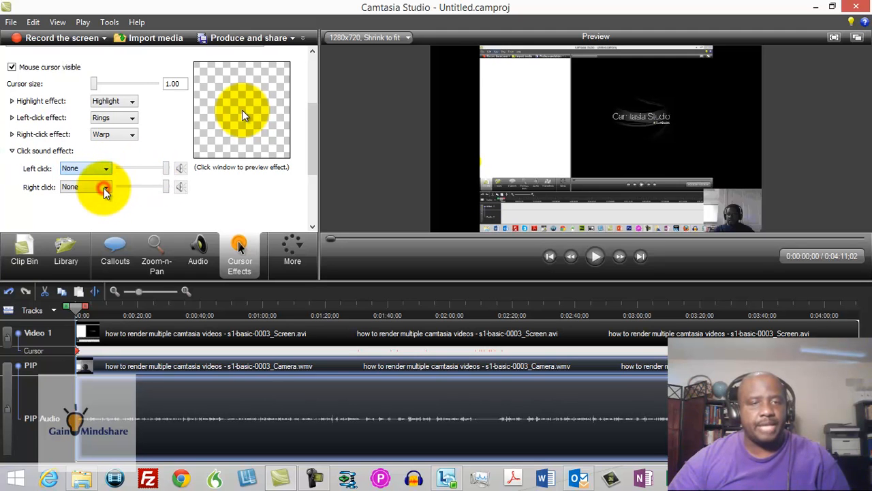
left_click(165, 169)
left_click(145, 170)
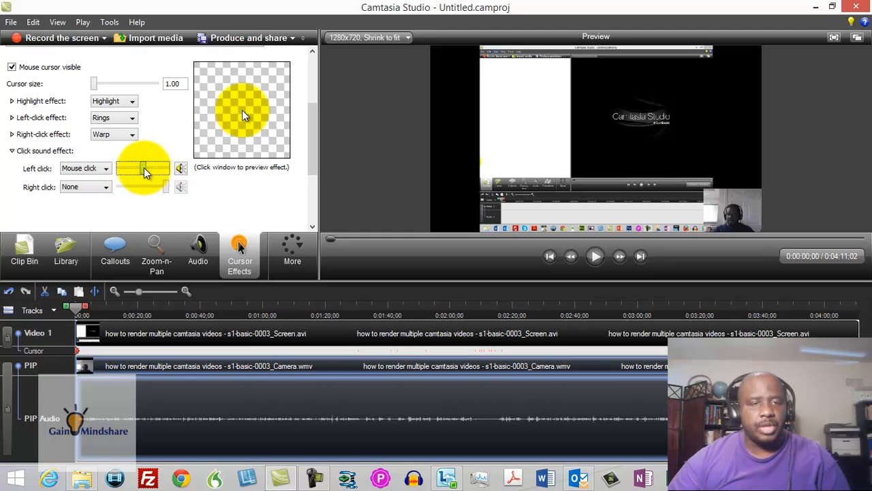
- Set the right-click sound effect to Laptop click and lower its volume to about half
left_click(105, 186)
left_click(81, 215)
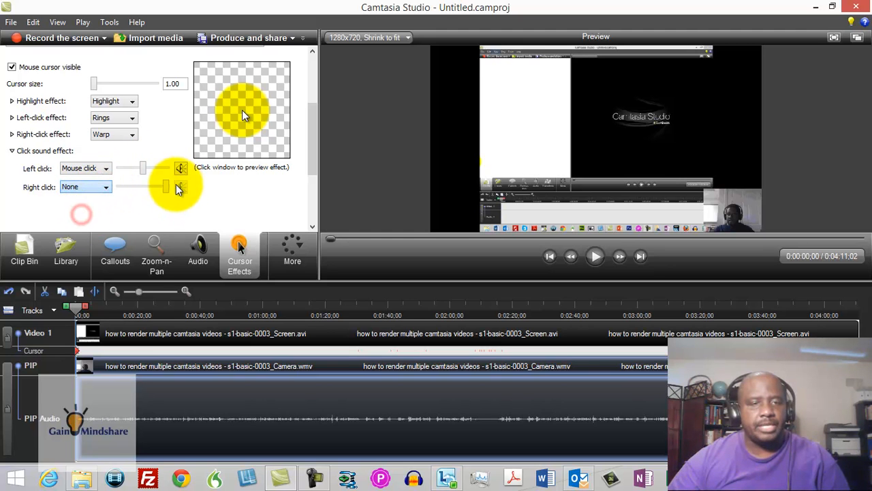
left_click(167, 186)
left_click(145, 188)
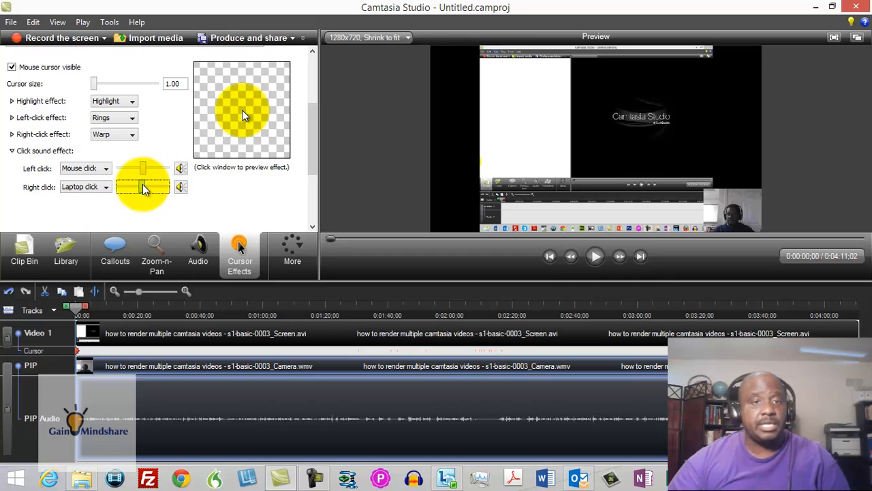
left_click_drag(307, 155, 312, 73)
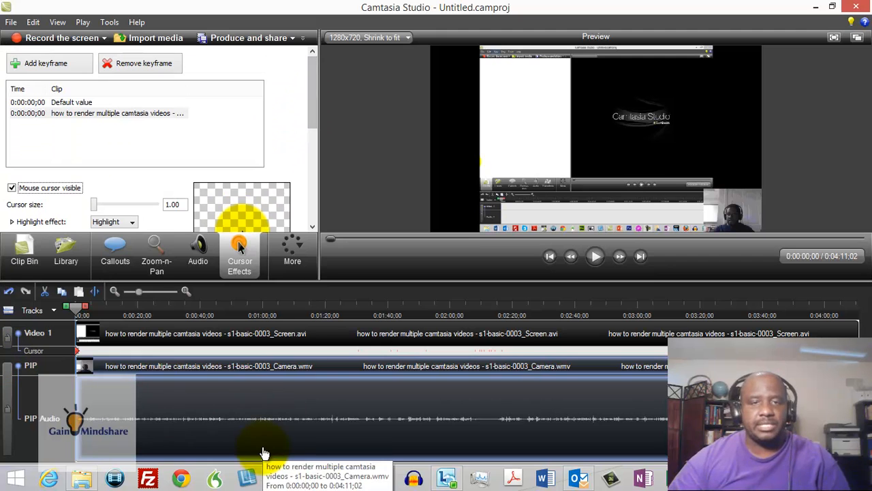
left_click(383, 142)
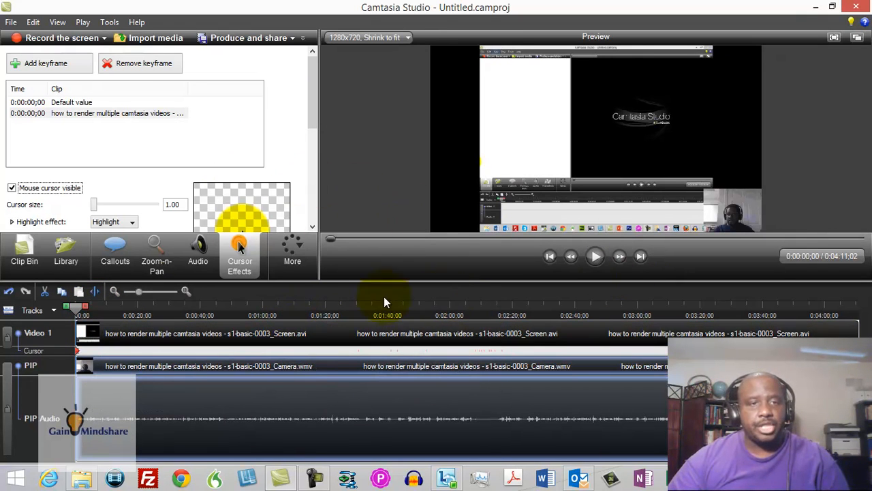
left_click(311, 121)
mouse_move(310, 121)
left_mouse_down()
mouse_move(311, 195)
mouse_move(310, 109)
left_mouse_up()
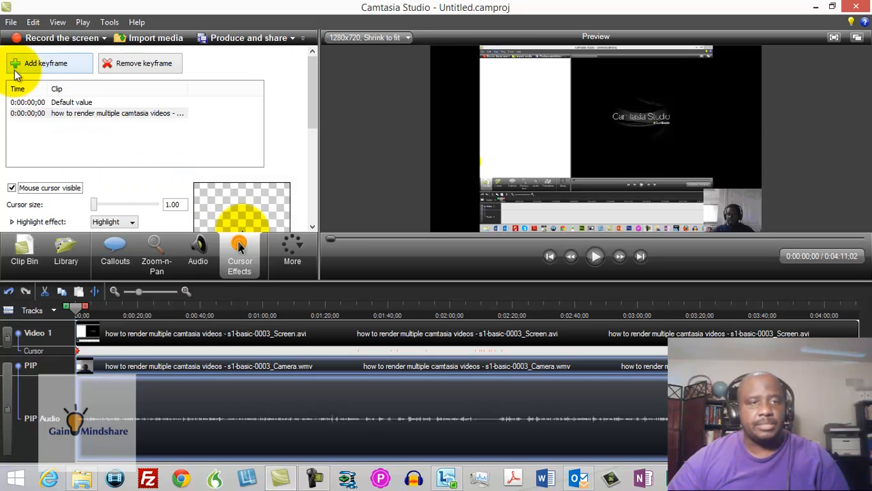
- Begin saving the project under a new name, taking the existing How-To-Transtion file name as the starting text
left_click(10, 23)
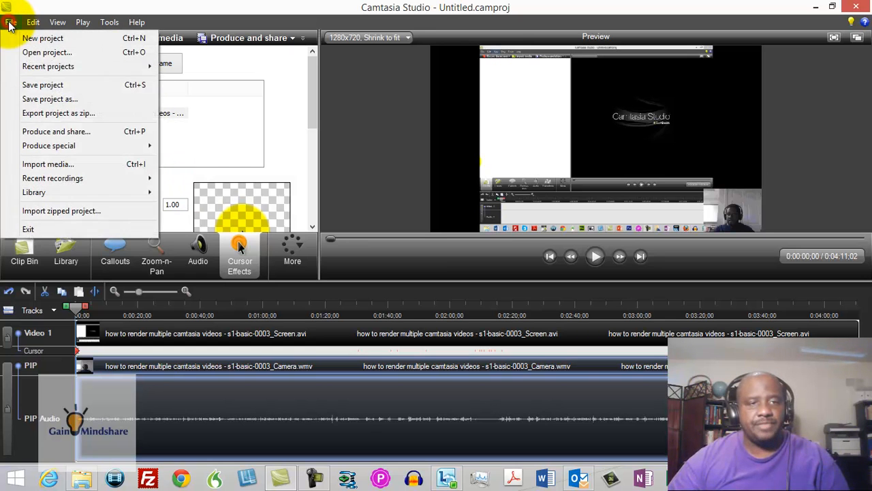
left_click(52, 102)
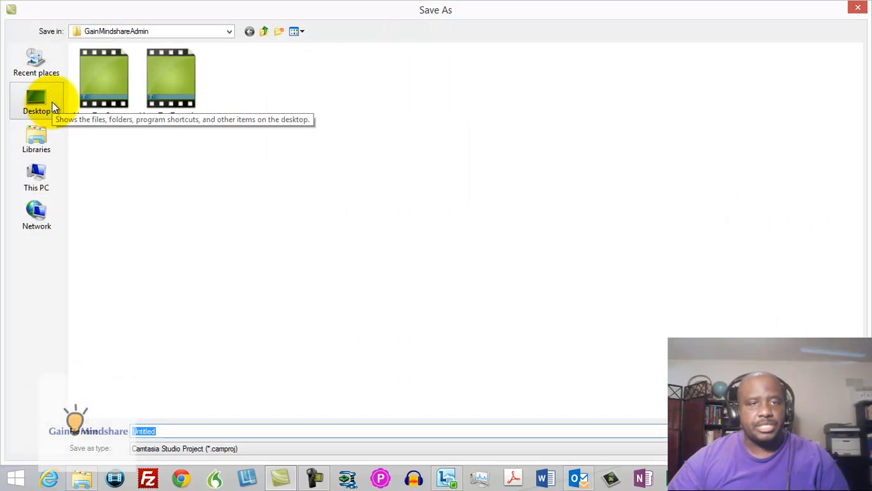
left_click(173, 83)
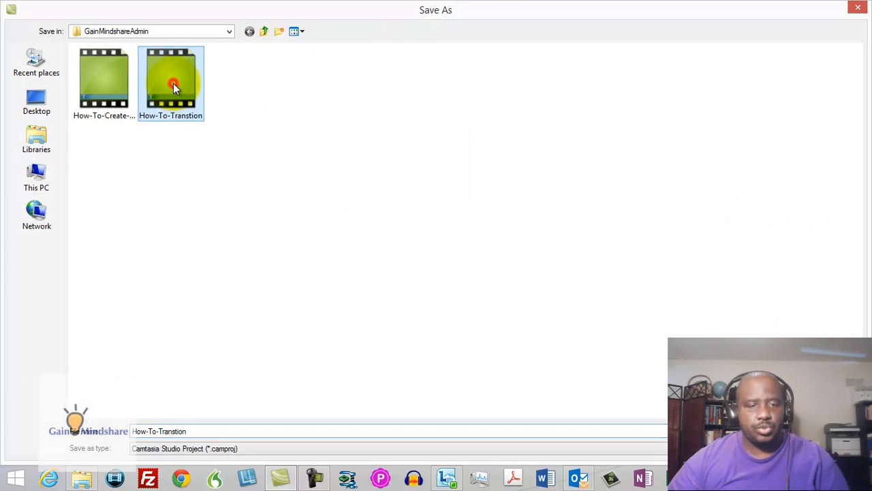
- Change the file name to How-To-Practice, save the project in the GainMindshareAdmin folder and dismiss the notice
left_click(234, 430)
left_click(234, 430)
key("BackSpace")
key("BackSpace")
key("BackSpace")
key("BackSpace")
key("BackSpace")
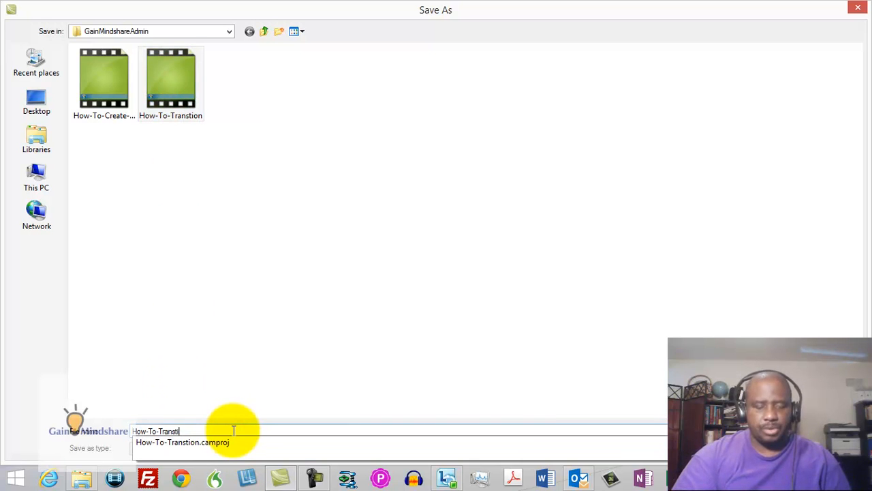
key("BackSpace")
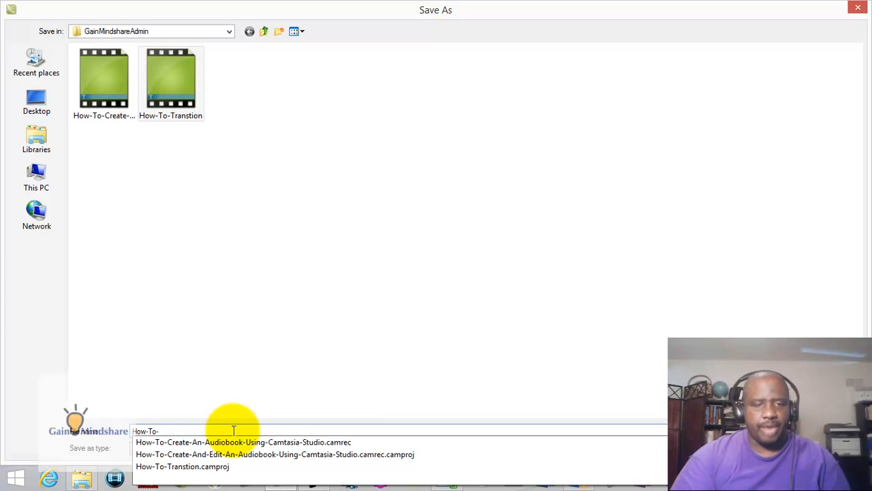
type("P")
type("roac")
key("BackSpace")
key("BackSpace")
key("BackSpace")
type("actice")
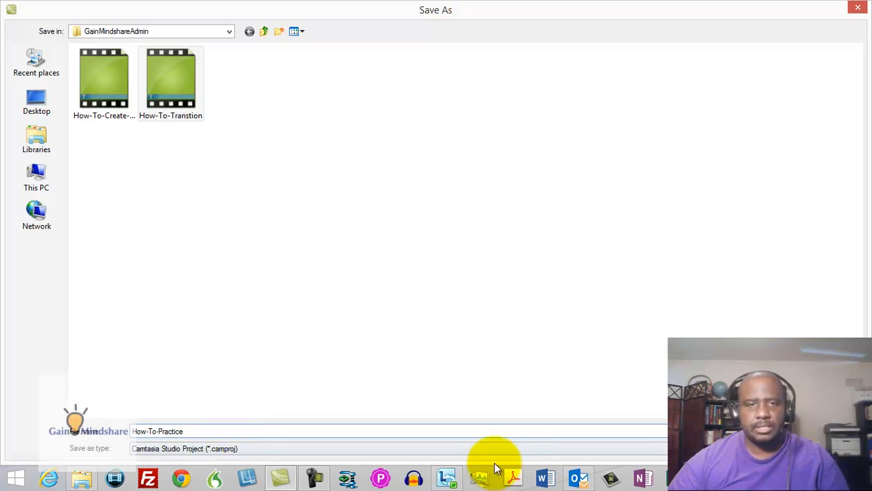
left_click(825, 431)
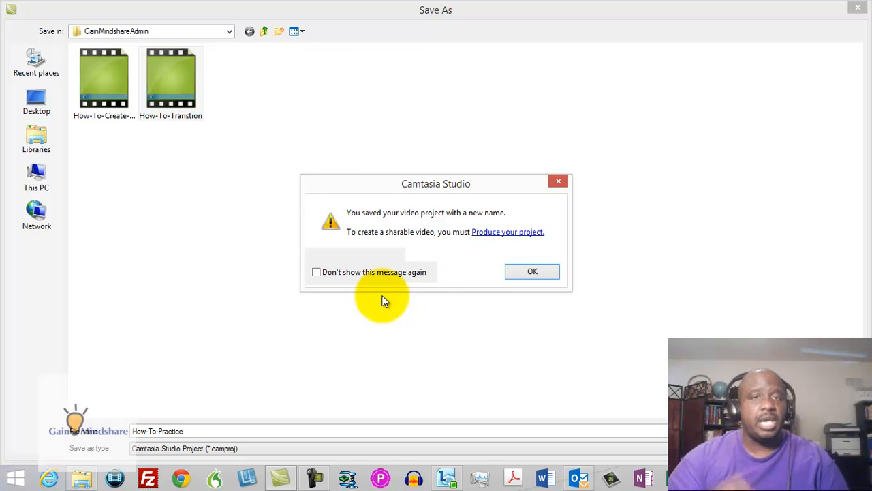
left_click(537, 285)
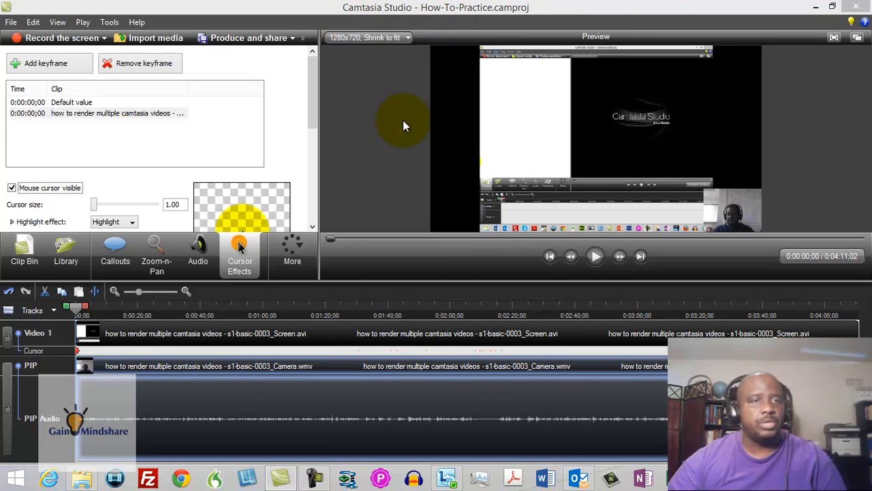
- Start a new blank project and reopen How-To-Practice.camproj from the recent projects
left_click(11, 21)
left_click(25, 39)
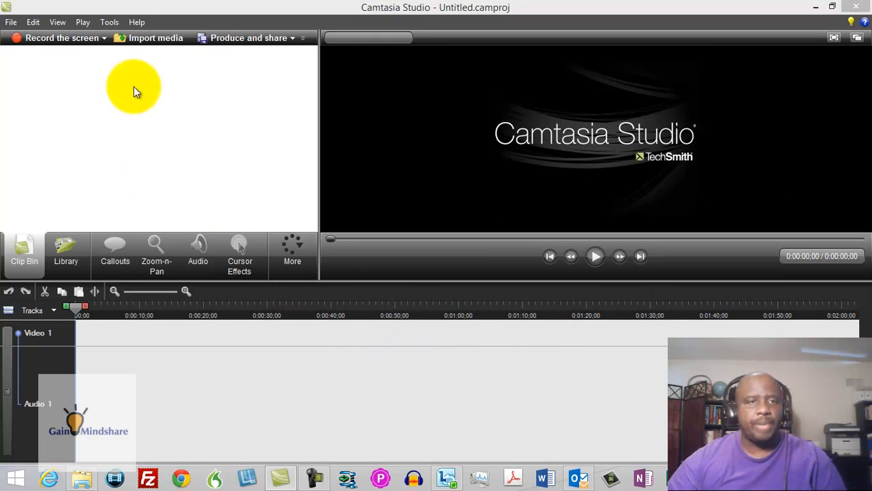
left_click(11, 22)
mouse_move(31, 23)
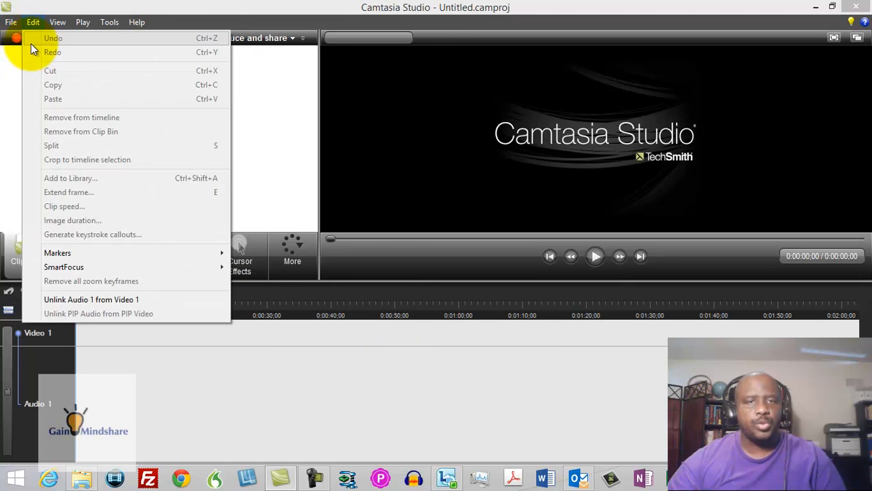
mouse_move(43, 64)
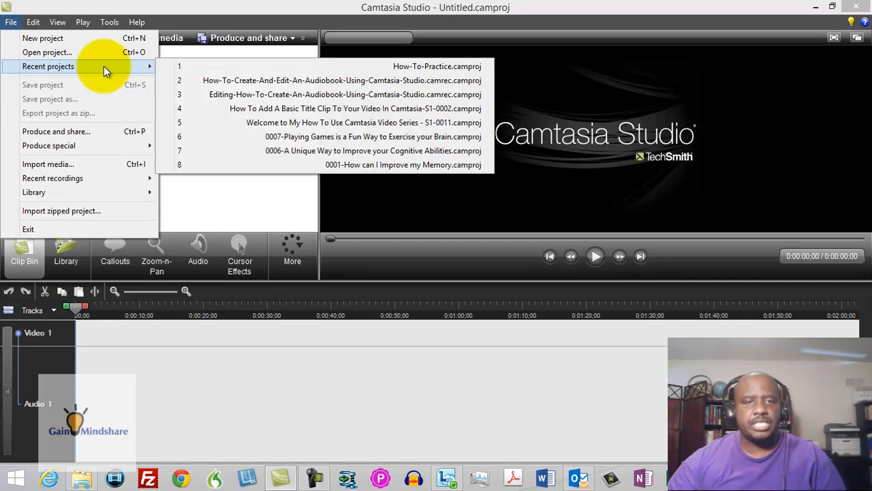
left_click(435, 66)
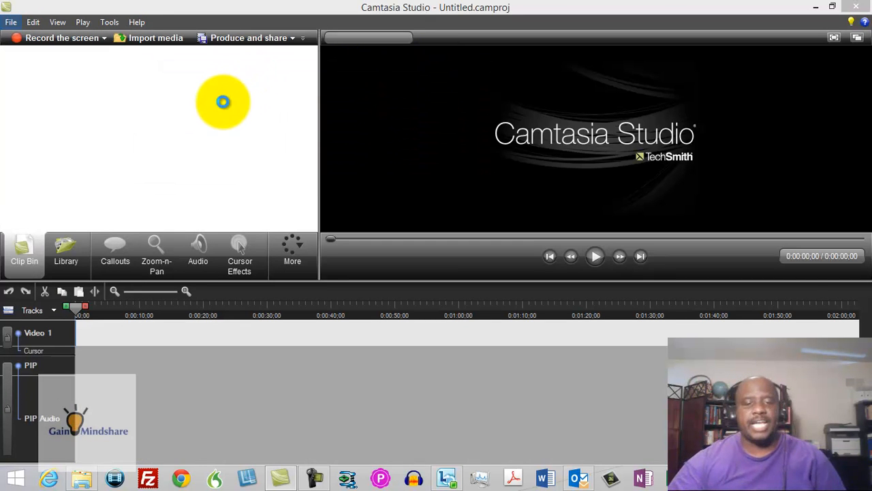